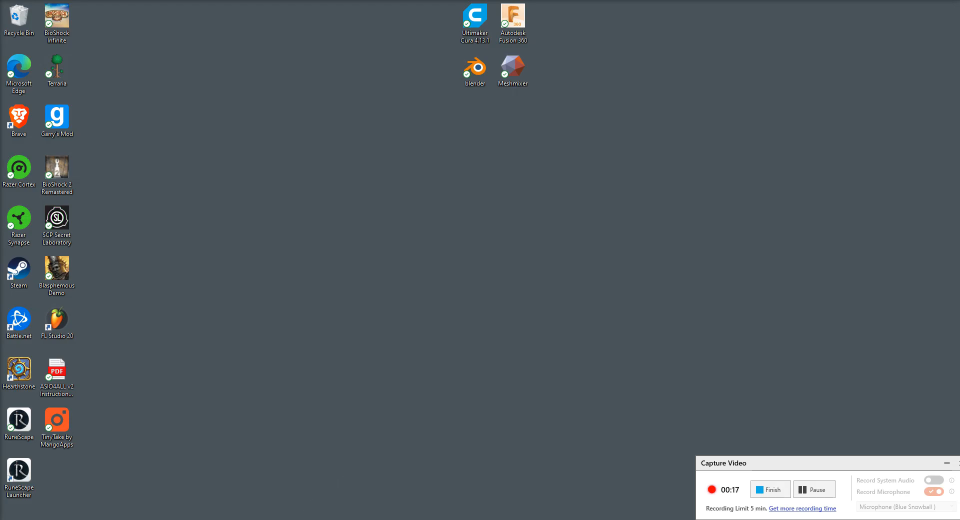
# Switch to the Brave browser and view the designs on the Tinkercad dashboard.
pyautogui.hotkey('alt', 'Tab')
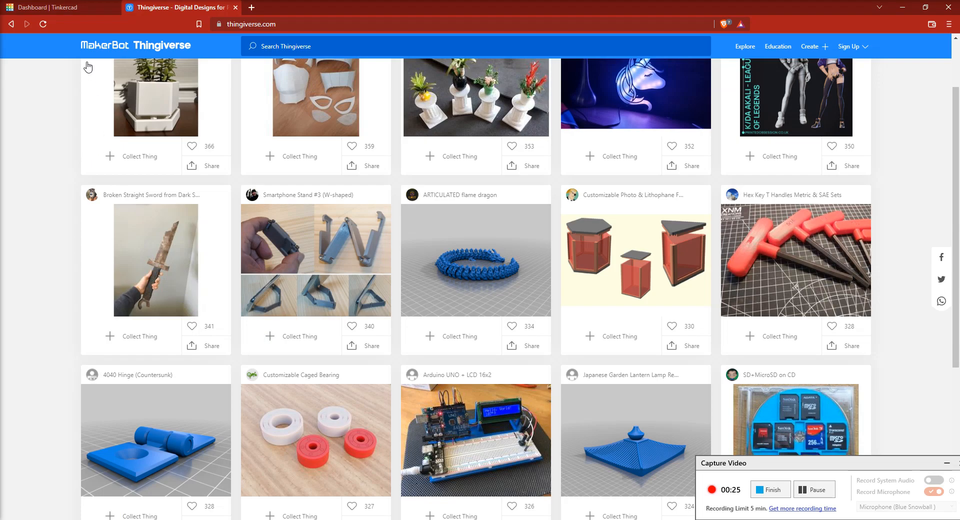
pyautogui.click(70, 10)
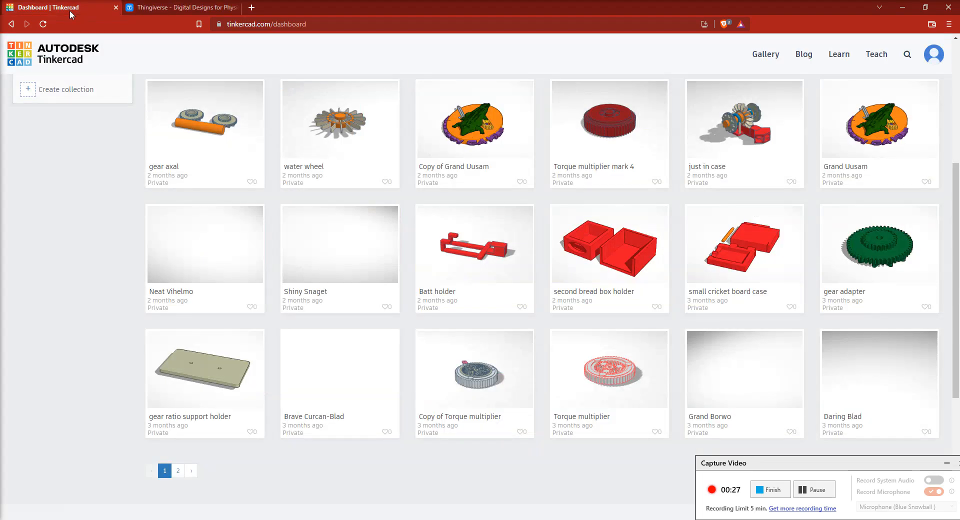
pyautogui.click(897, 6)
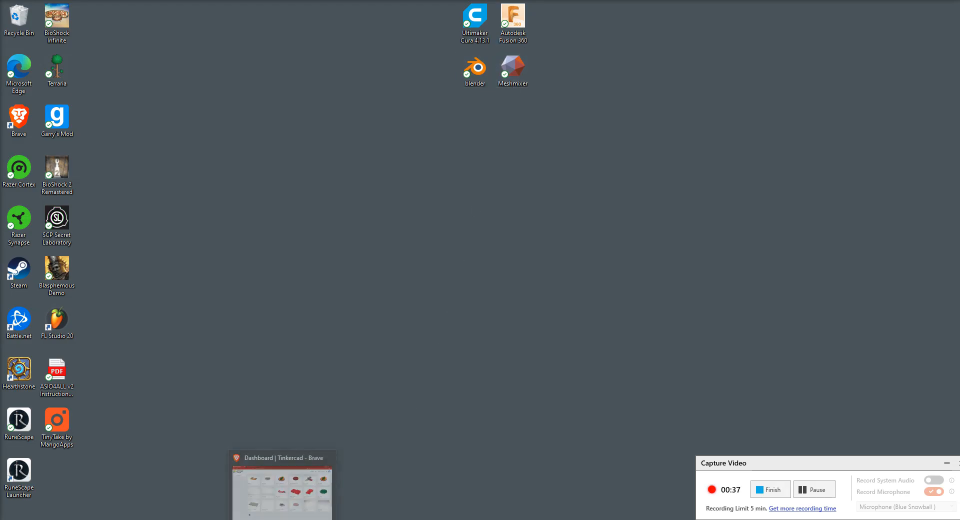
# Open the ARTICULATED flame dragon page on Thingiverse in the browser and download its dragon_nice_1.stl file.
pyautogui.click(285, 519)
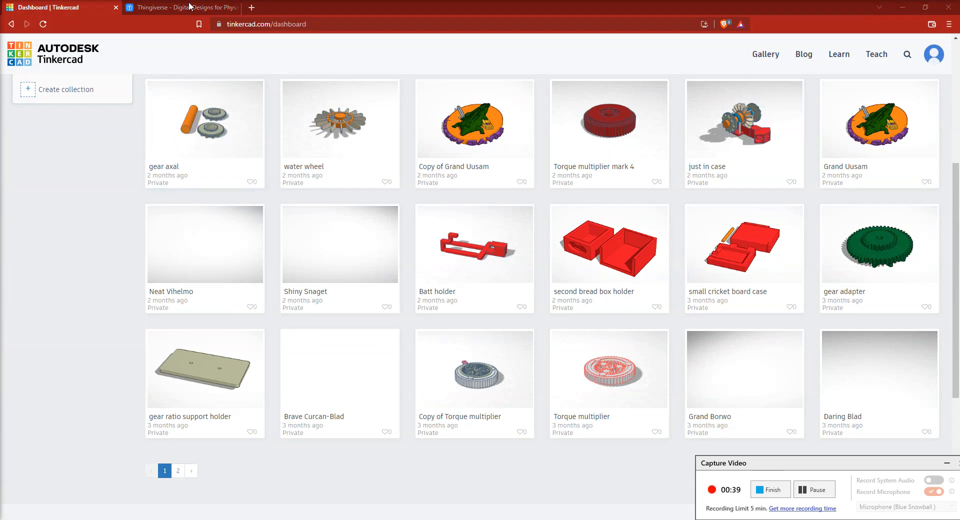
pyautogui.click(189, 7)
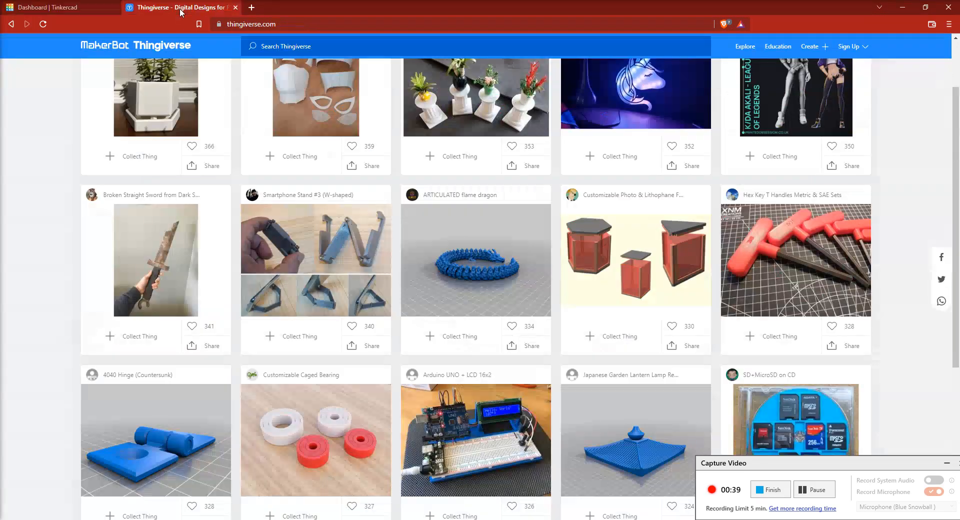
pyautogui.click(480, 266)
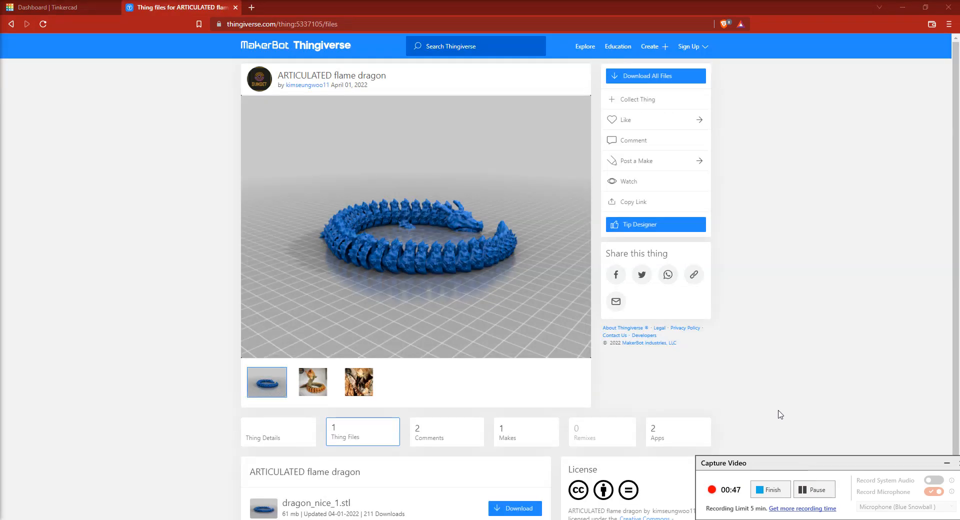
pyautogui.scroll(-1, 779, 415)
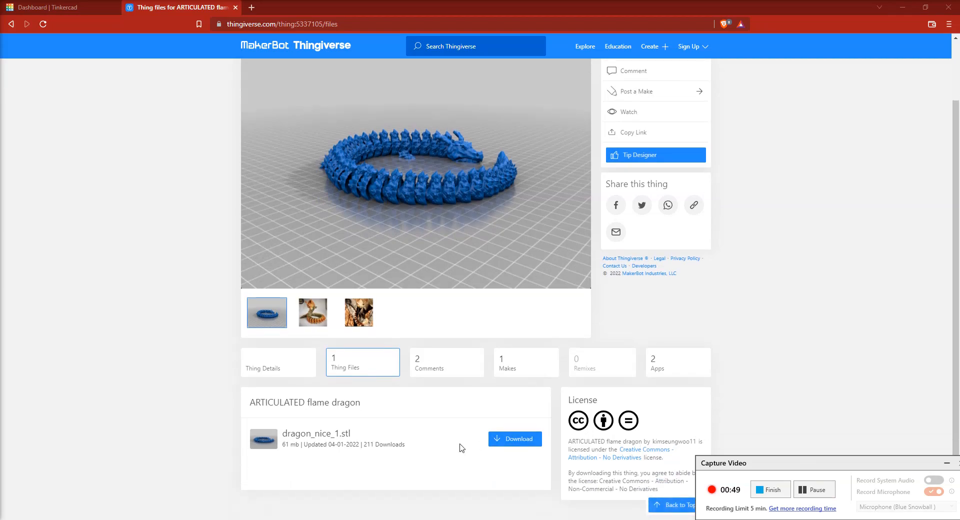
pyautogui.click(507, 443)
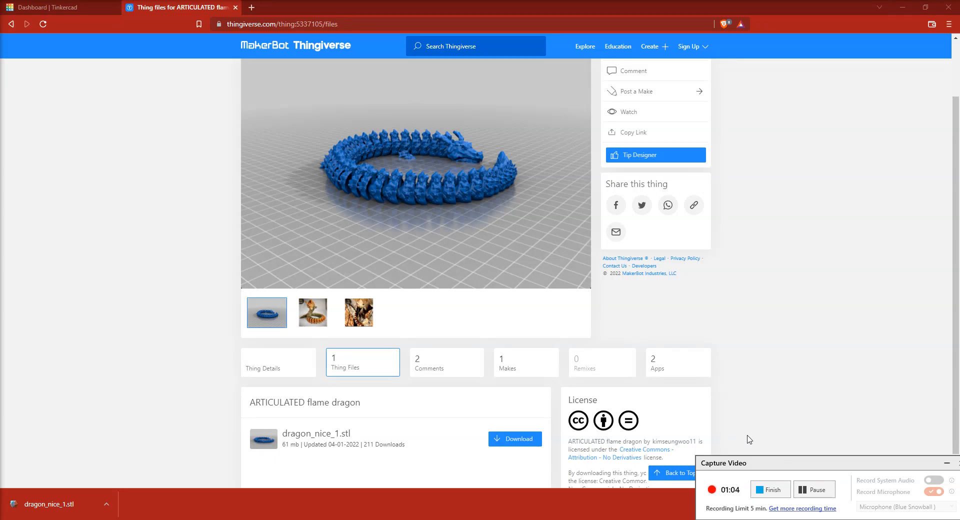
# Switch to Ultimaker Cura and load the dragon_nice_1 model onto the build plate.
pyautogui.click(902, 7)
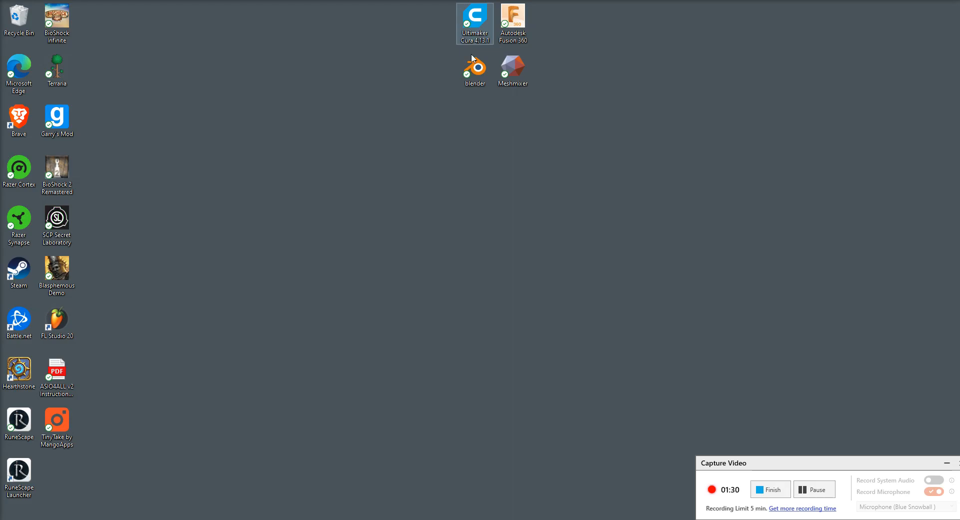
pyautogui.moveTo(309, 519)
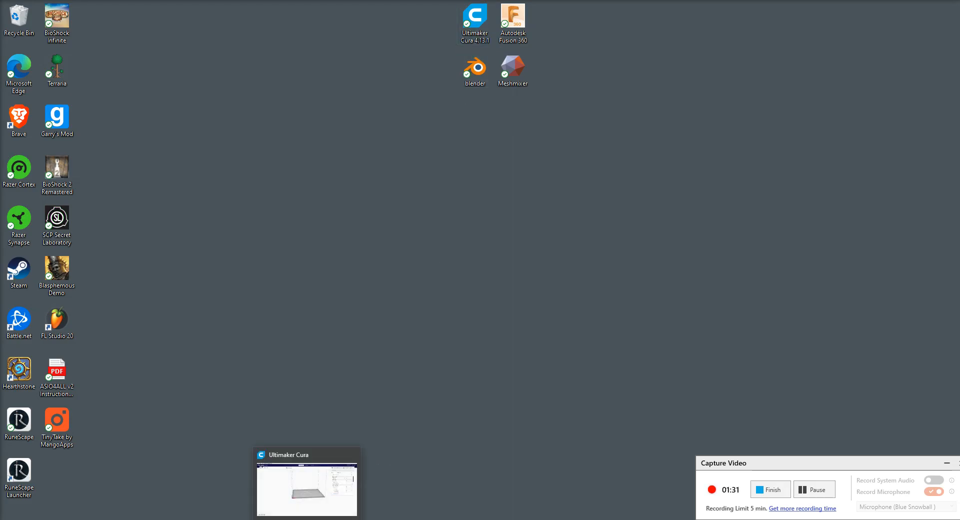
pyautogui.click(303, 498)
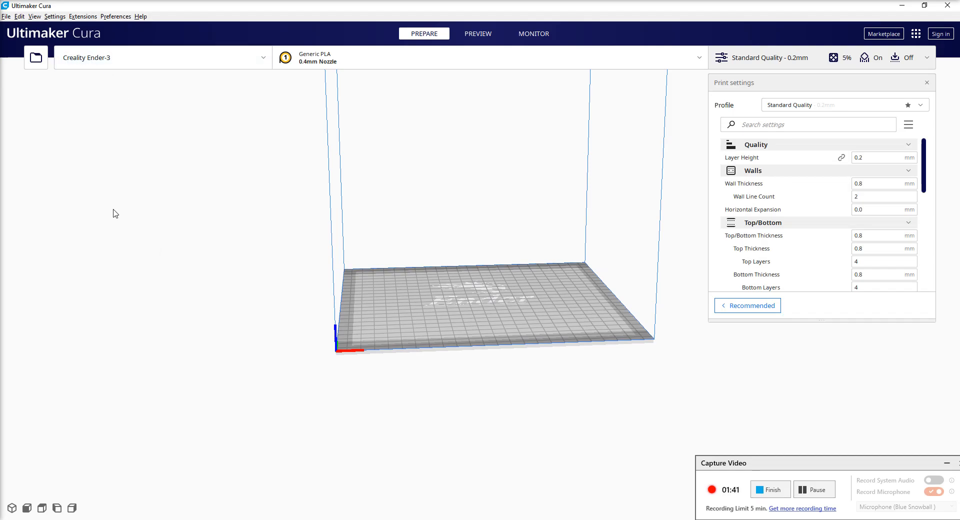
pyautogui.click(41, 64)
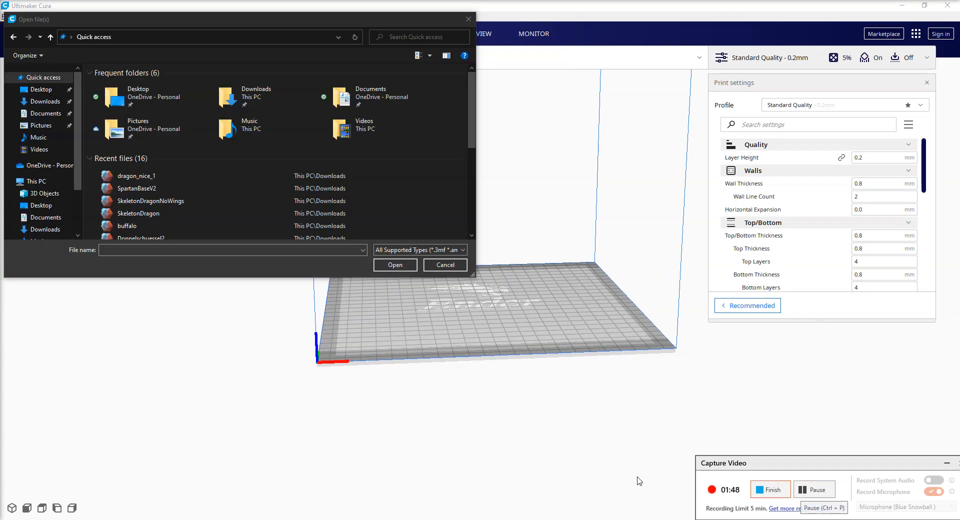
pyautogui.click(166, 176)
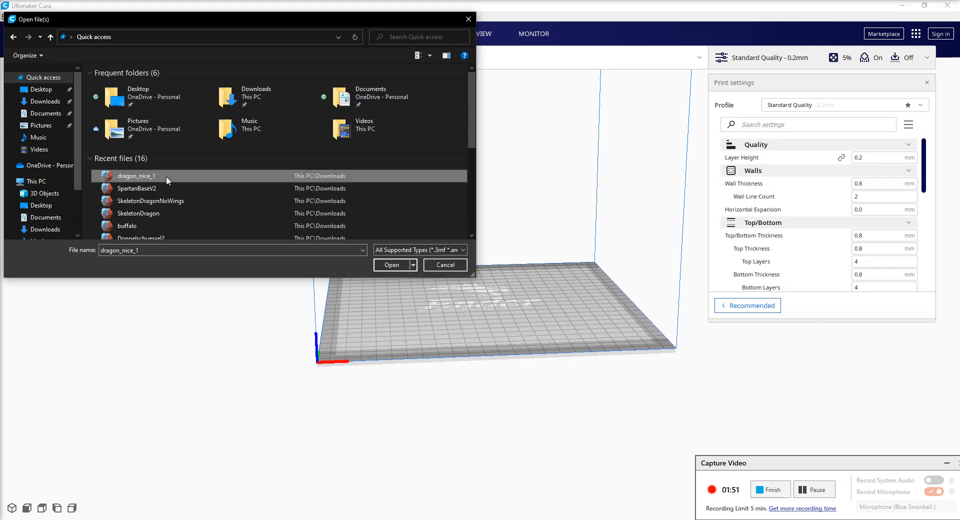
pyautogui.click(391, 267)
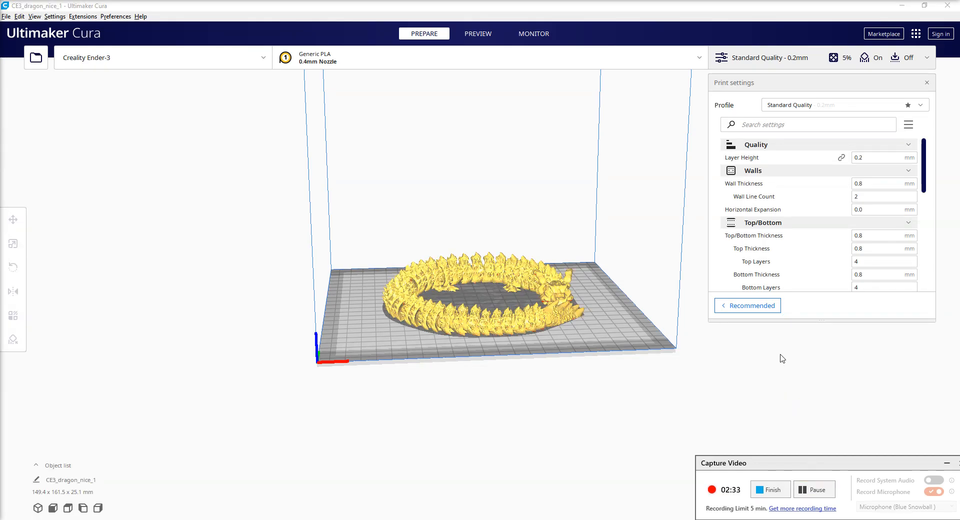
# Scale the dragon model uniformly to 200%.
pyautogui.moveTo(731, 386); pyautogui.dragTo(577, 377, button='right')
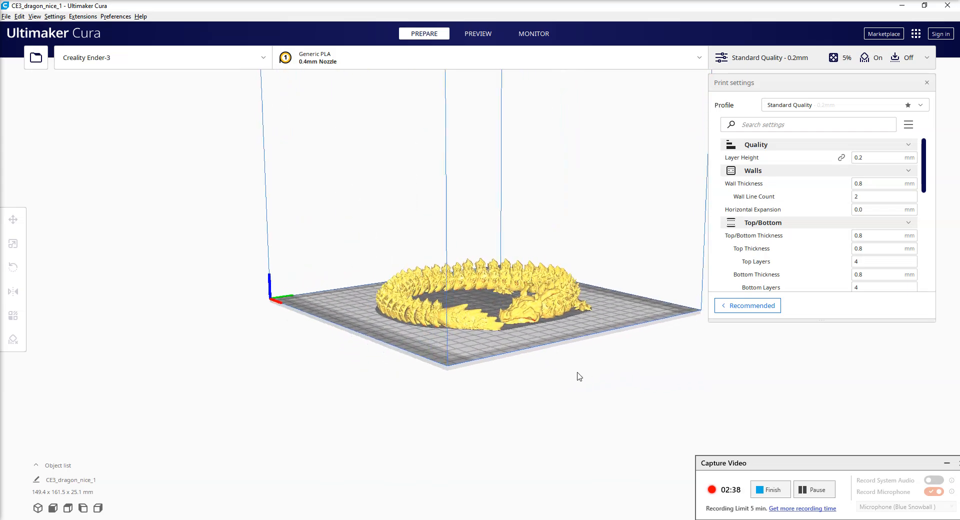
pyautogui.click(438, 325)
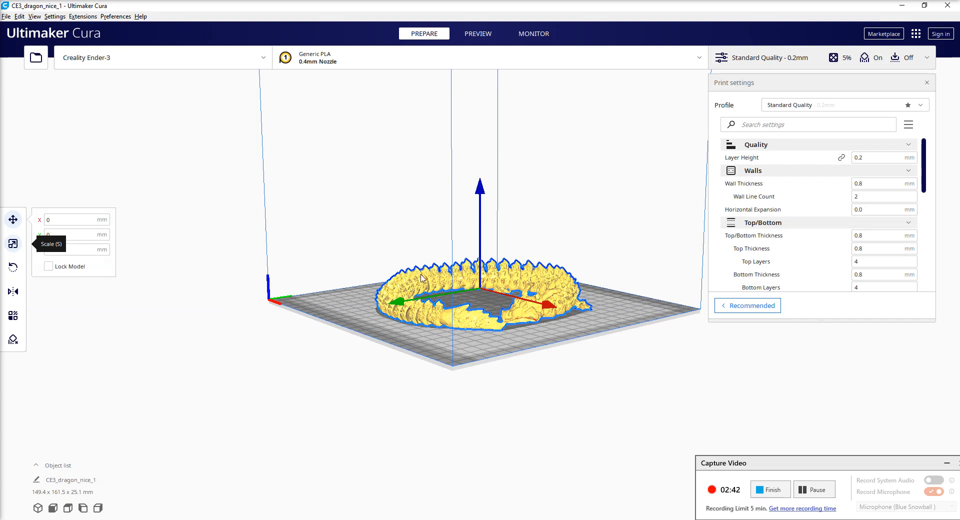
pyautogui.press('s')
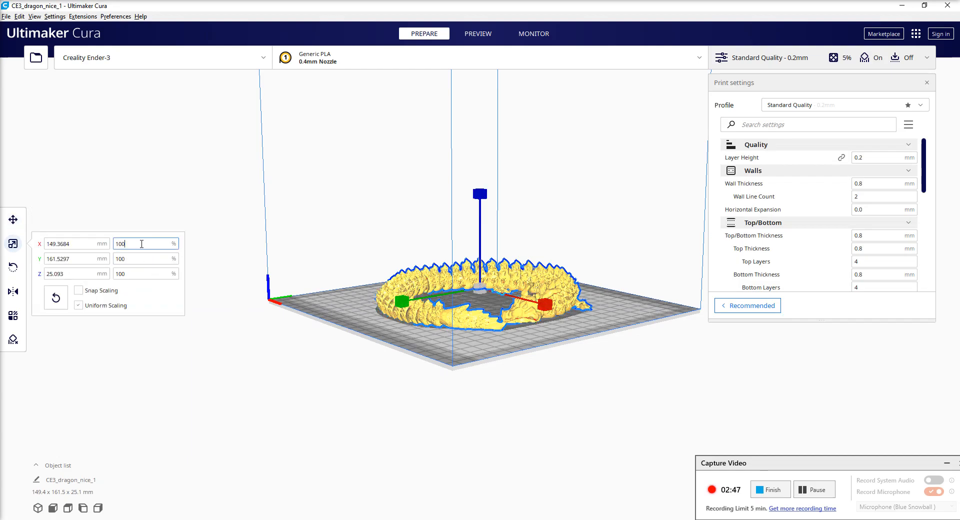
pyautogui.press('BackSpace')
pyautogui.press('BackSpace')
pyautogui.press('BackSpace')
pyautogui.write('200')
pyautogui.press('Return')
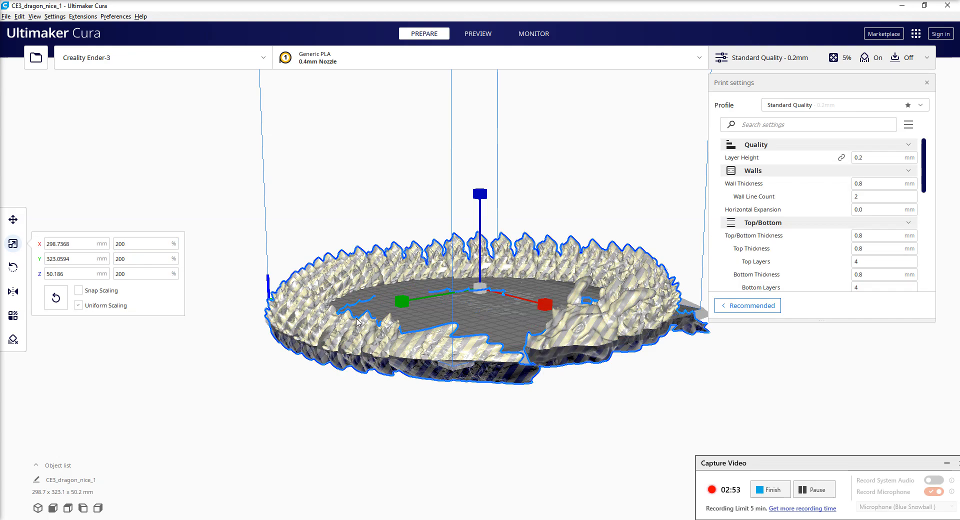
# Set the dragon model's uniform scale back to 100%.
pyautogui.press('BackSpace')
pyautogui.press('BackSpace')
pyautogui.press('BackSpace')
pyautogui.write('100')
pyautogui.press('Return')
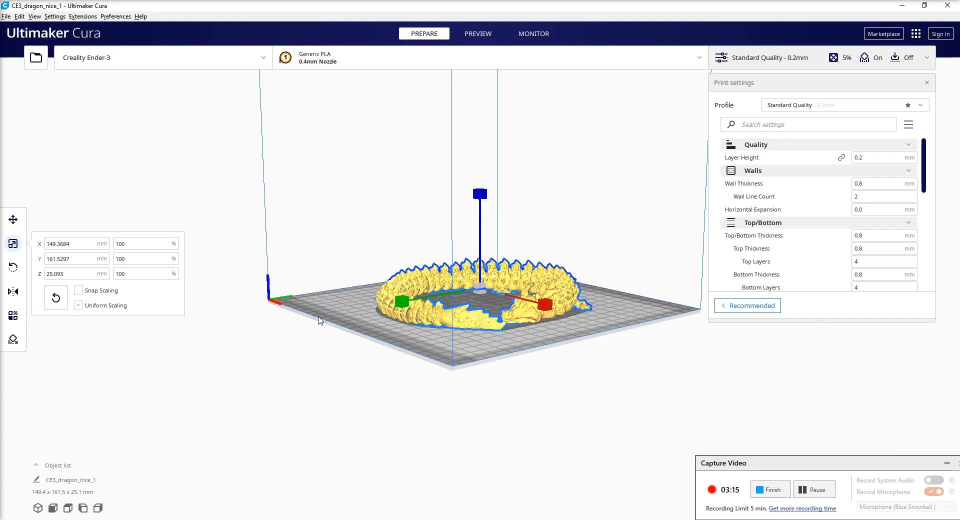
# Search the print settings for "comb" and look at the Combing Mode setting under Travel.
pyautogui.click(814, 491)
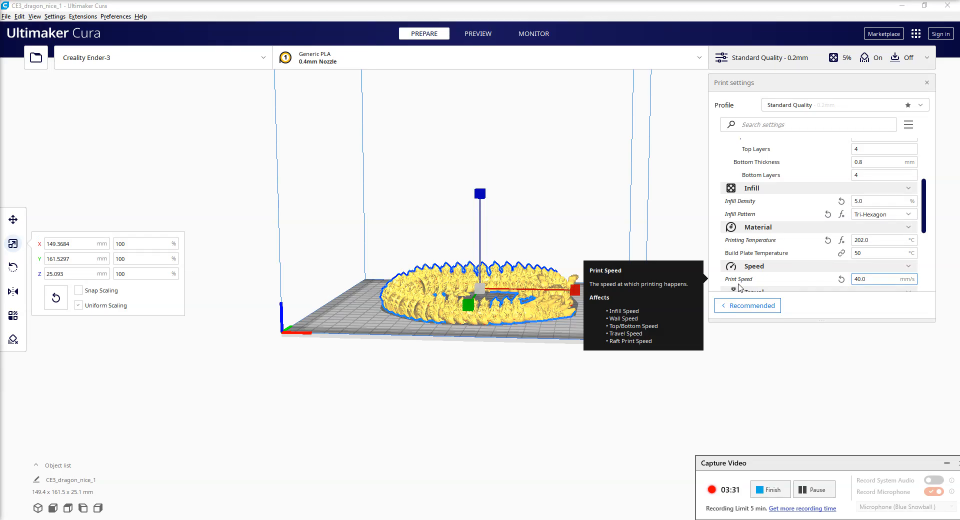
pyautogui.click(786, 124)
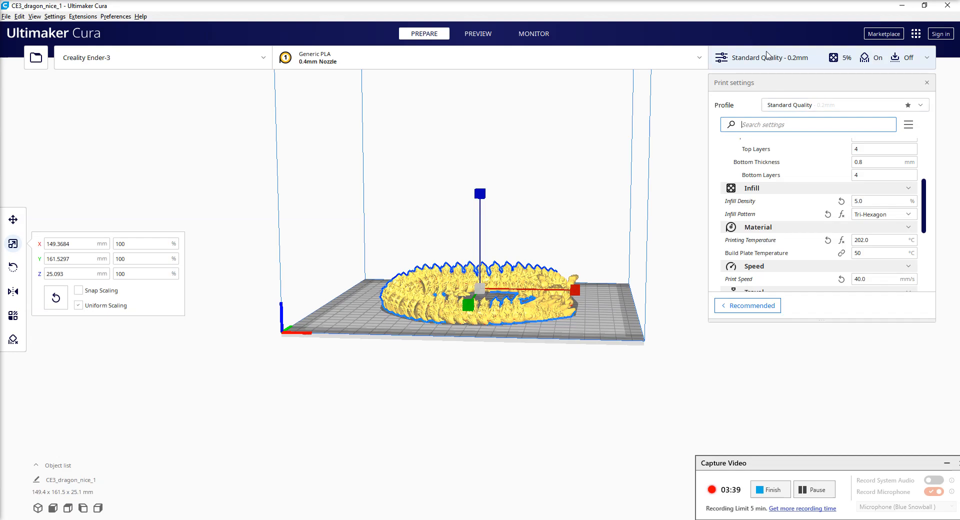
pyautogui.write('comb')
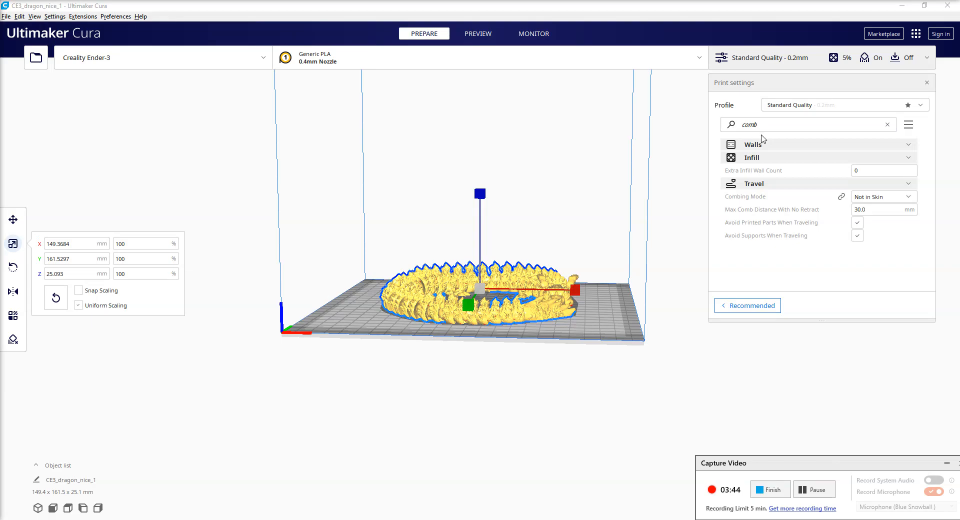
pyautogui.moveTo(769, 201)
pyautogui.click(822, 495)
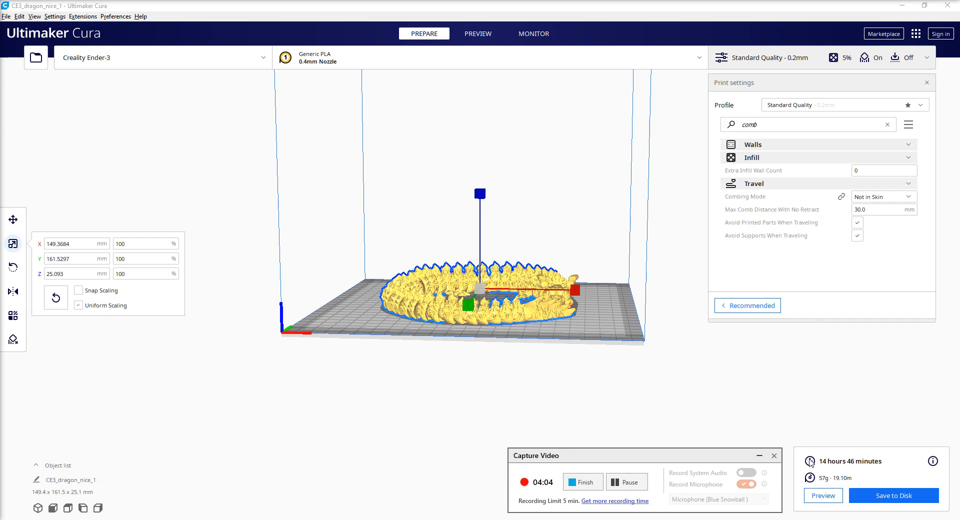
# Inspect the sliced dragon in the layer preview and minimize the USB Drive (D:) window.
pyautogui.click(631, 486)
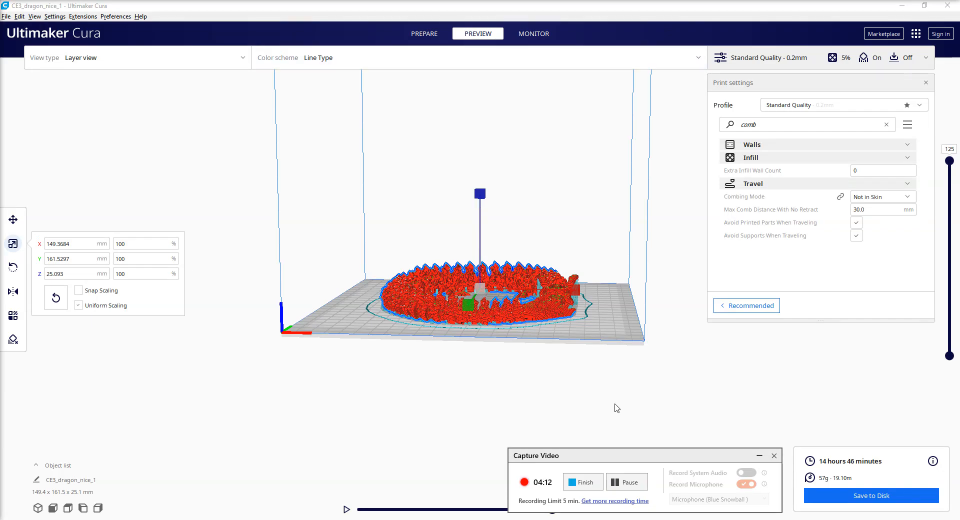
pyautogui.scroll(2, 617, 408)
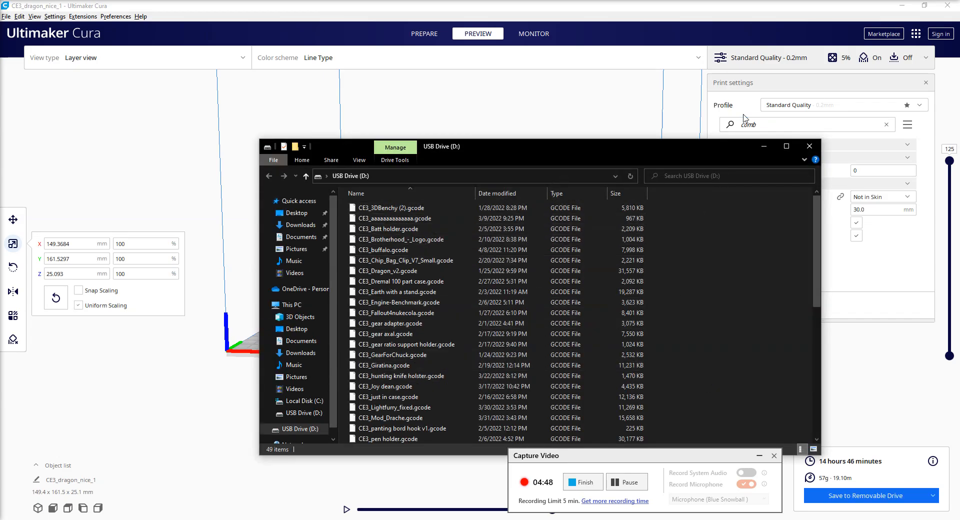
pyautogui.click(764, 146)
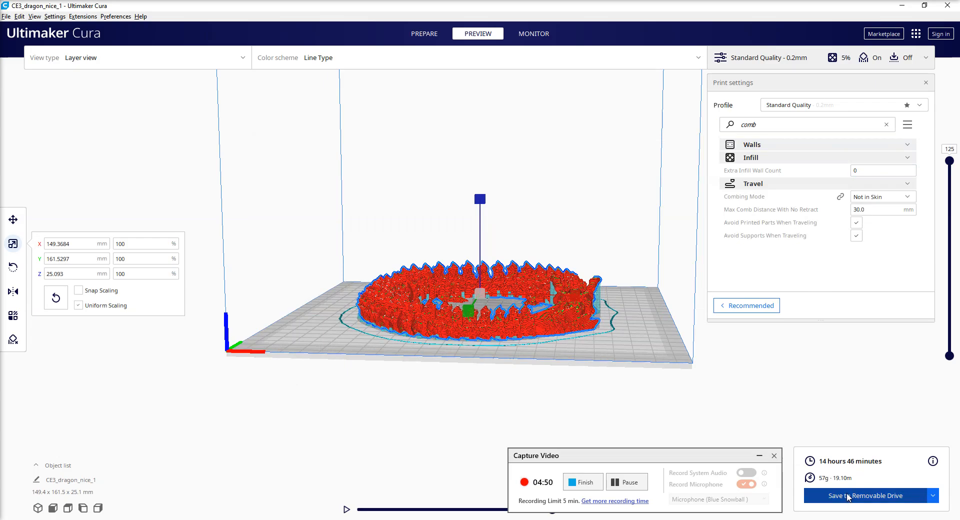